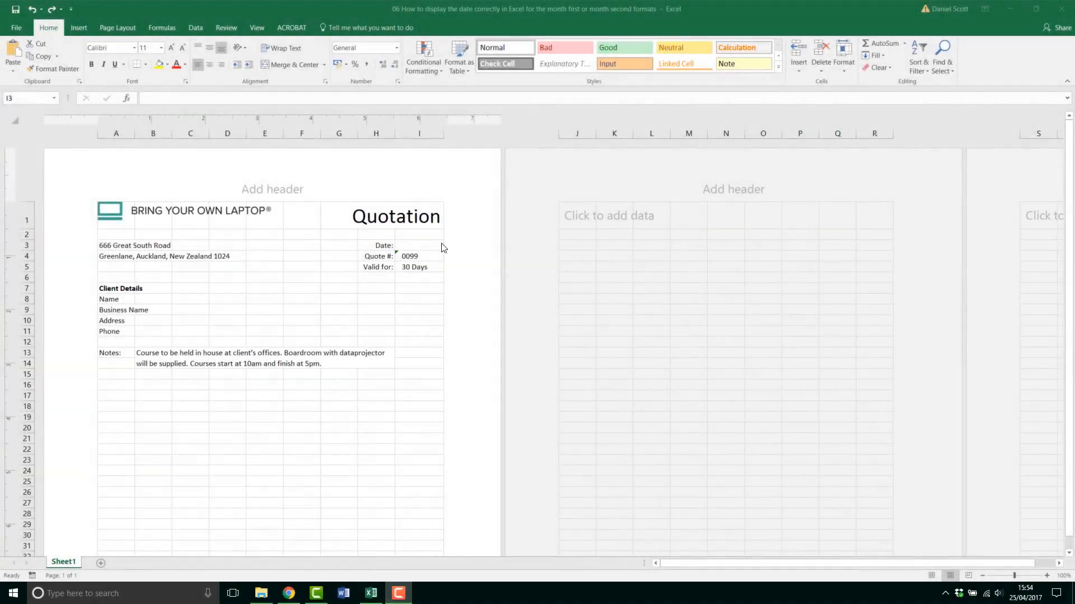
Step: Enter the date 4/4/17 in cell I3, beside the Date label of the quotation
click(441, 246)
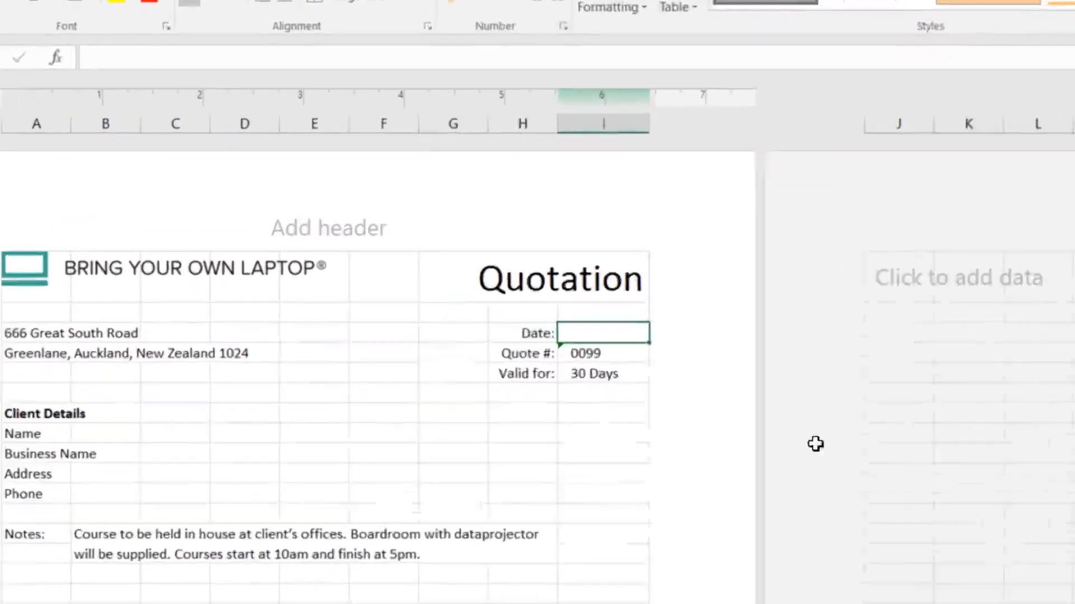
text(4/)
text(4/)
text(17)
key(Return)
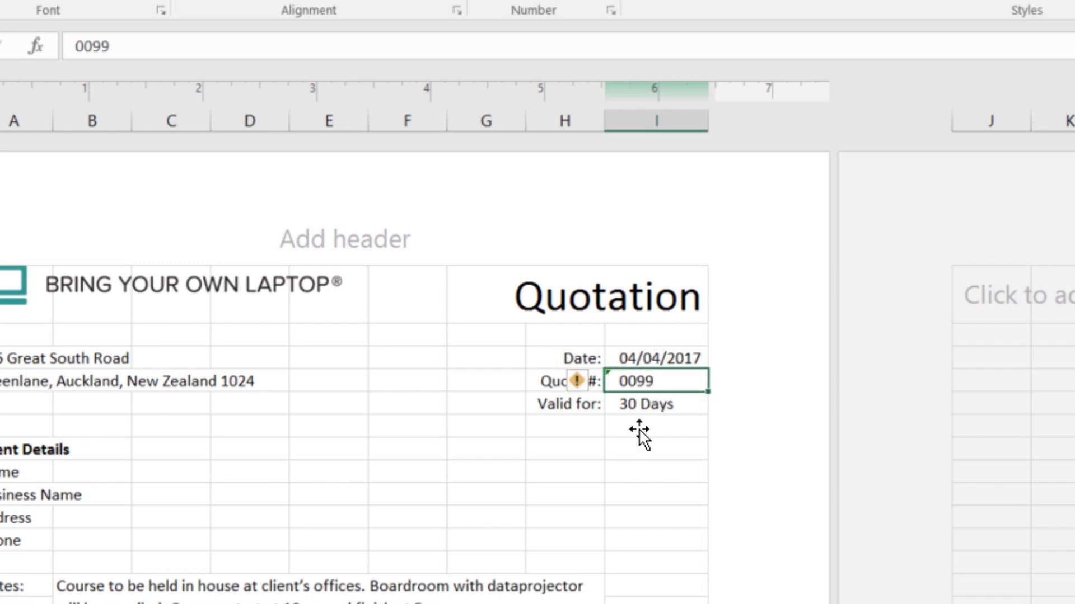
Step: Format the quotation date in I3 with the English (United Kingdom) date type 14/03/12
click(697, 358)
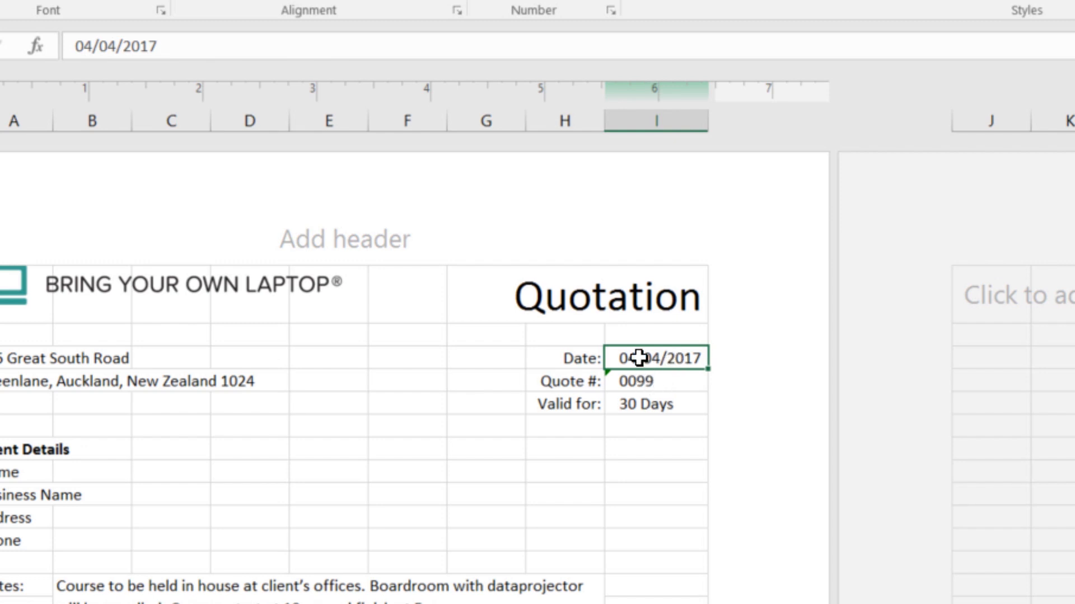
click(653, 477)
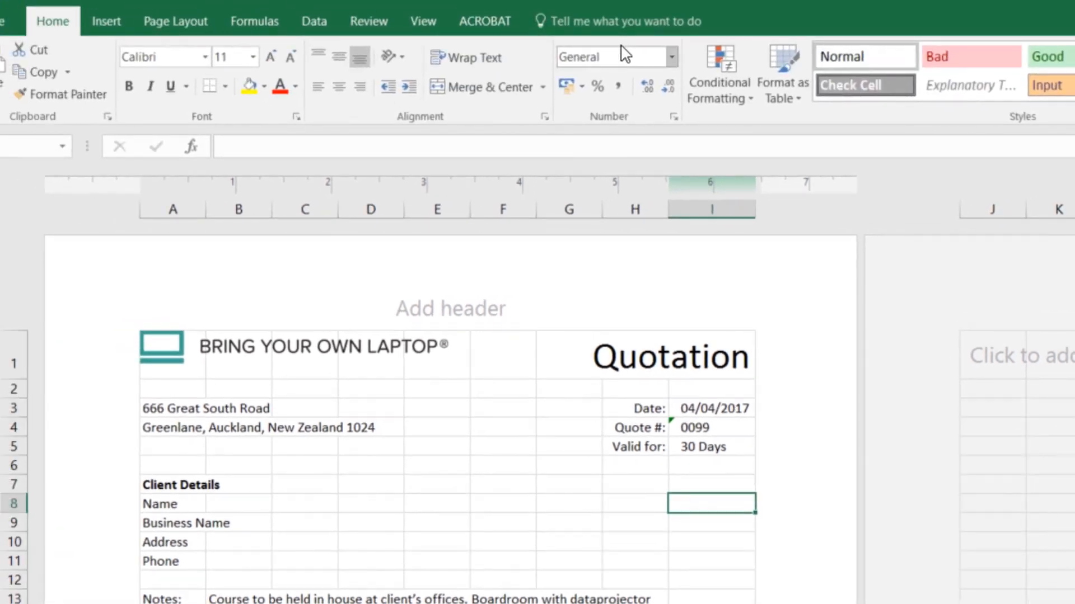
click(690, 409)
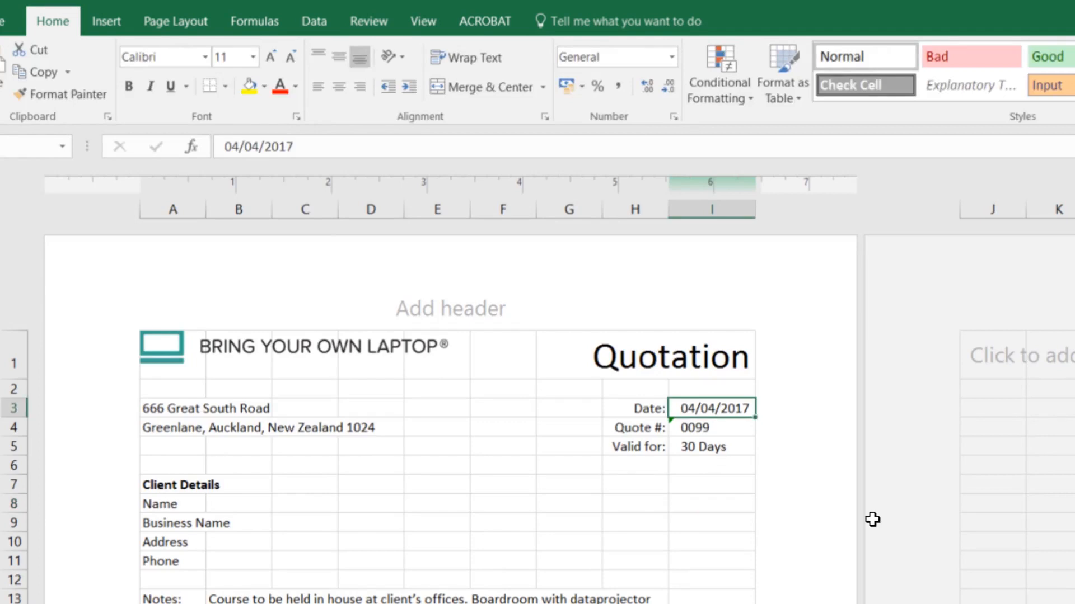
click(670, 55)
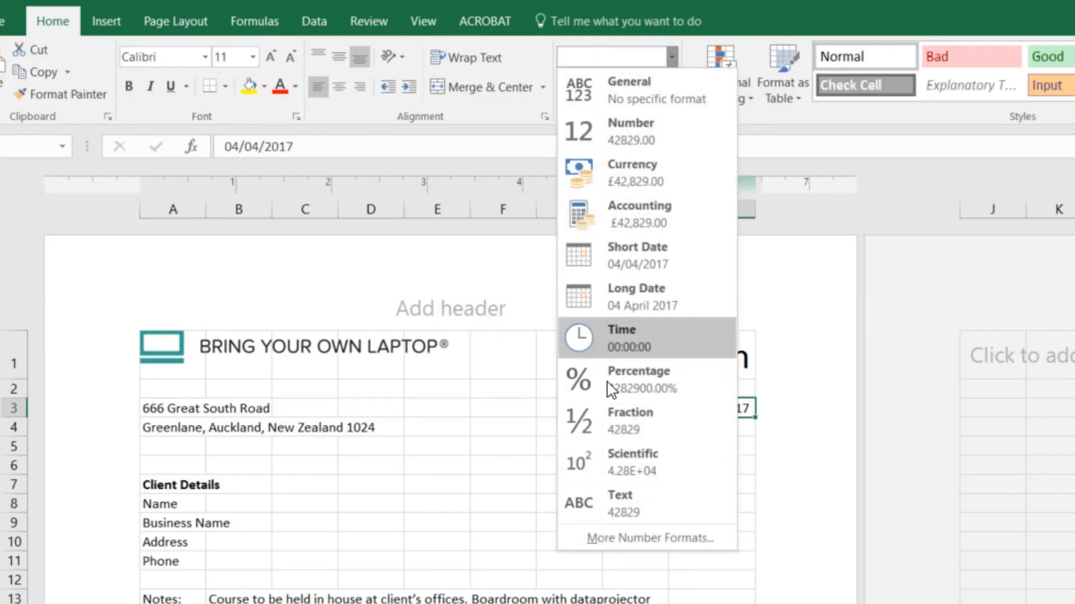
click(636, 538)
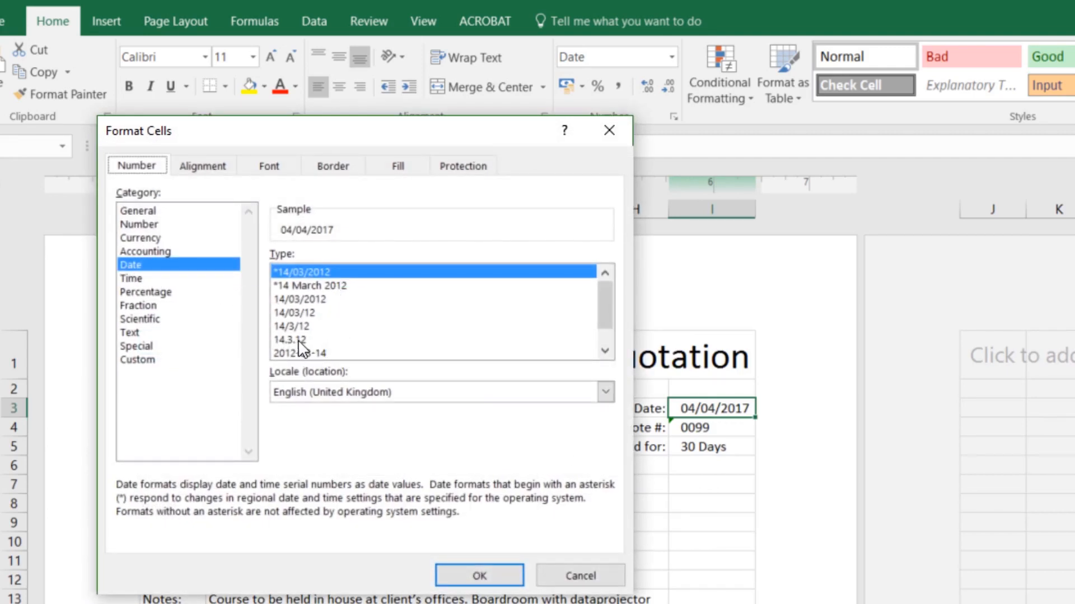
click(291, 313)
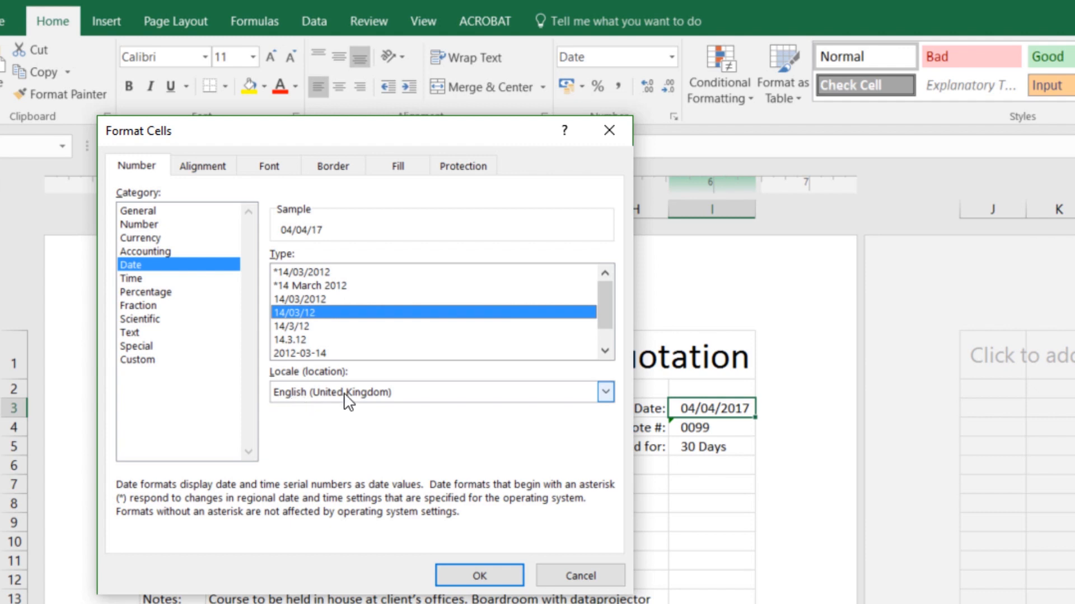
click(373, 395)
scroll(371, 438, down, 1)
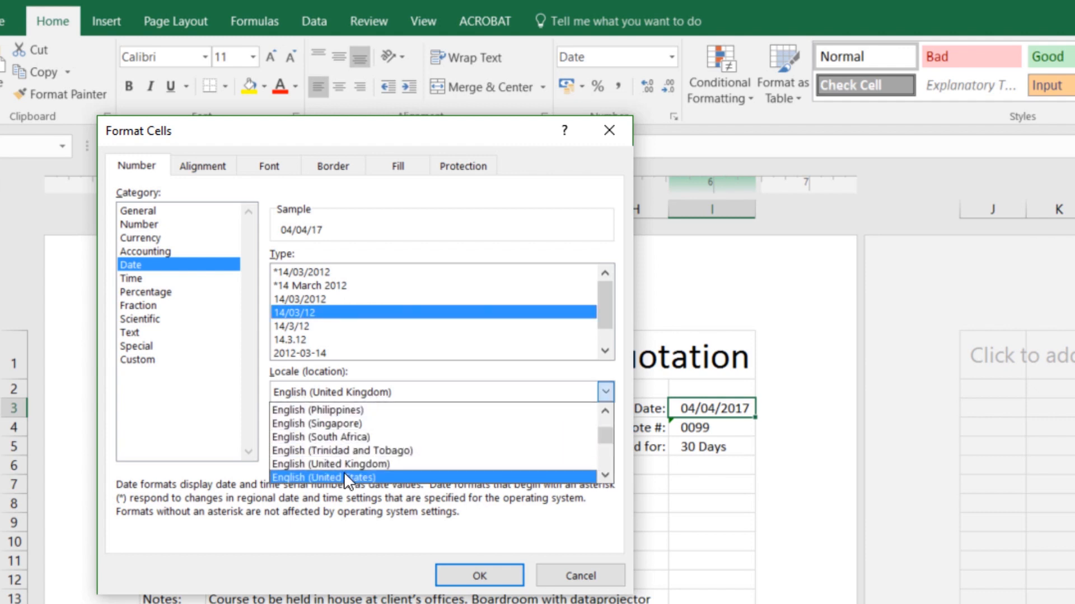
click(381, 353)
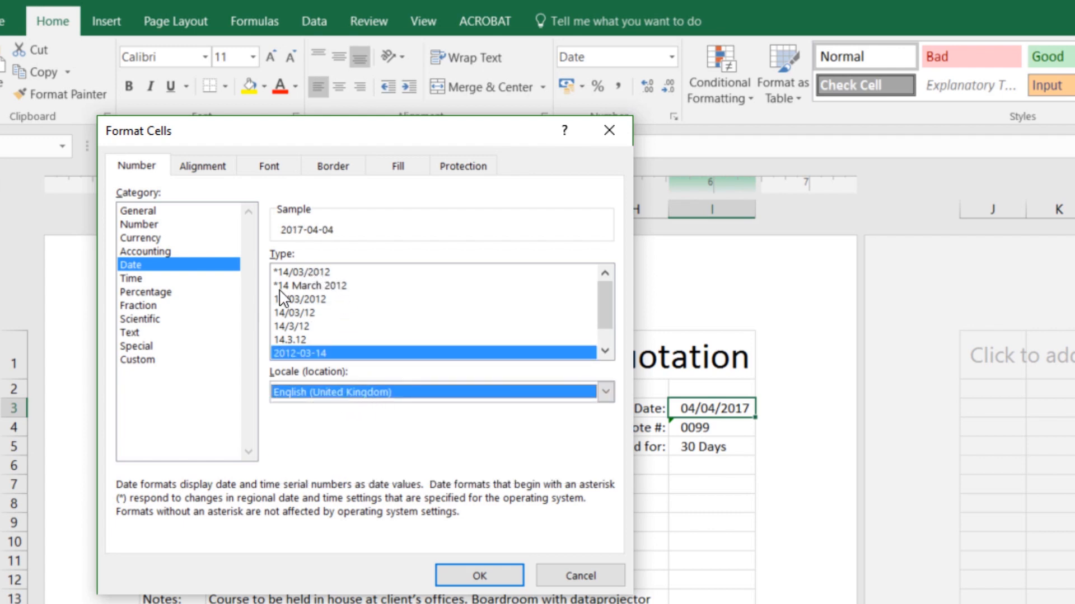
click(295, 315)
click(477, 572)
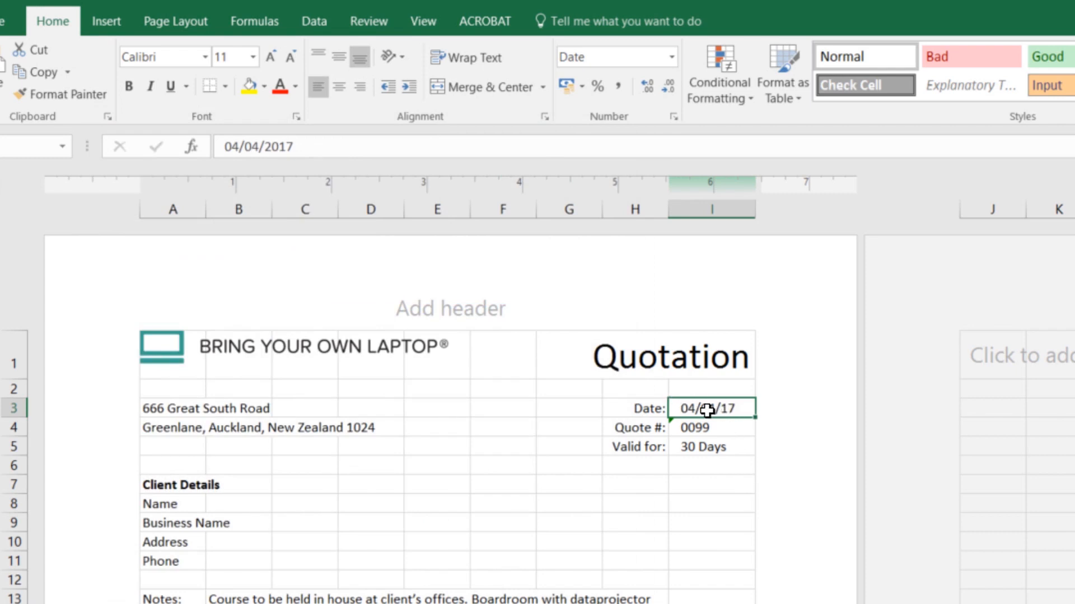
Step: Replace the quotation date in I3 by entering it again as 4/4/2017
click(722, 446)
double_click(715, 410)
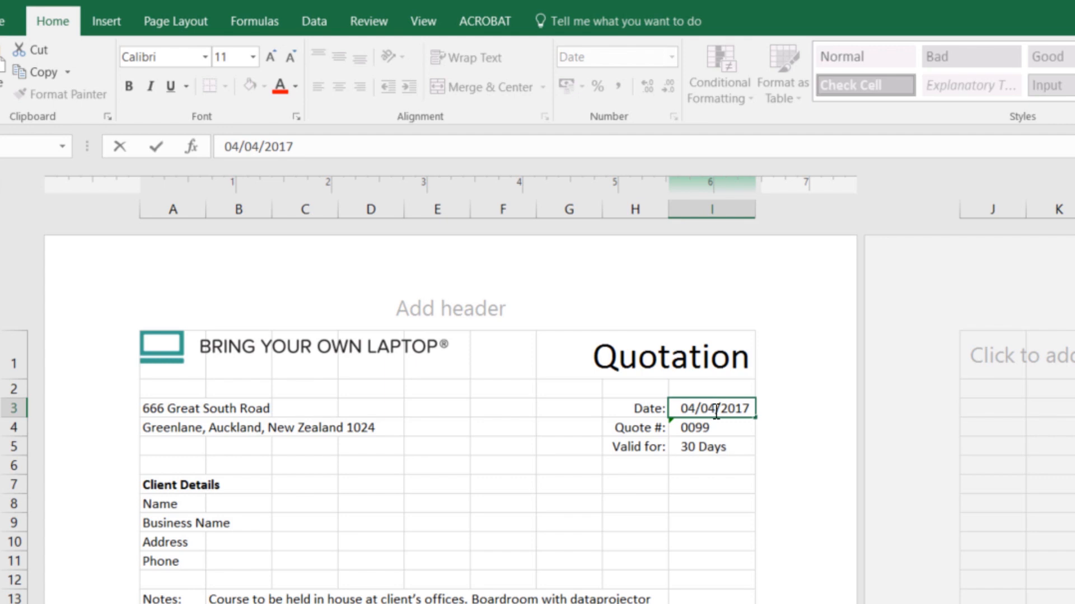
double_click(716, 410)
text(0)
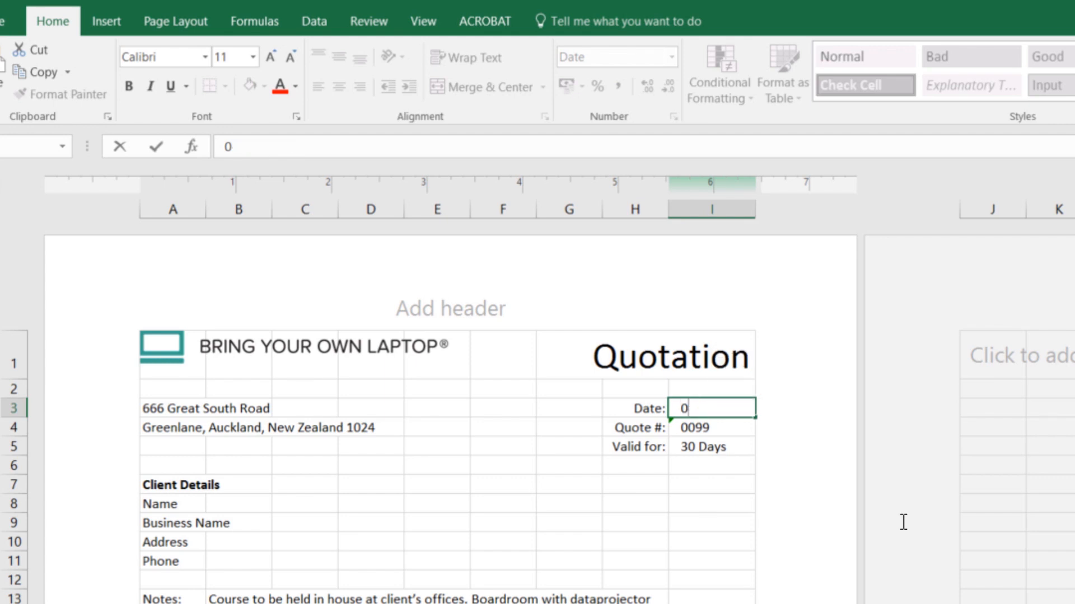
key(BackSpace)
text(4/4/2017)
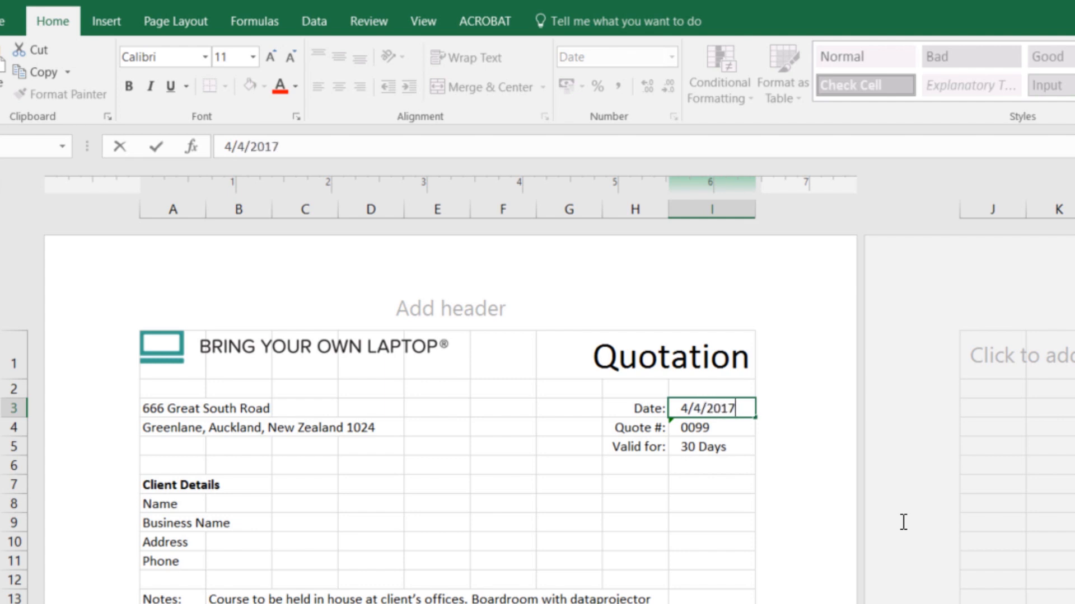
key(Return)
key(Up)
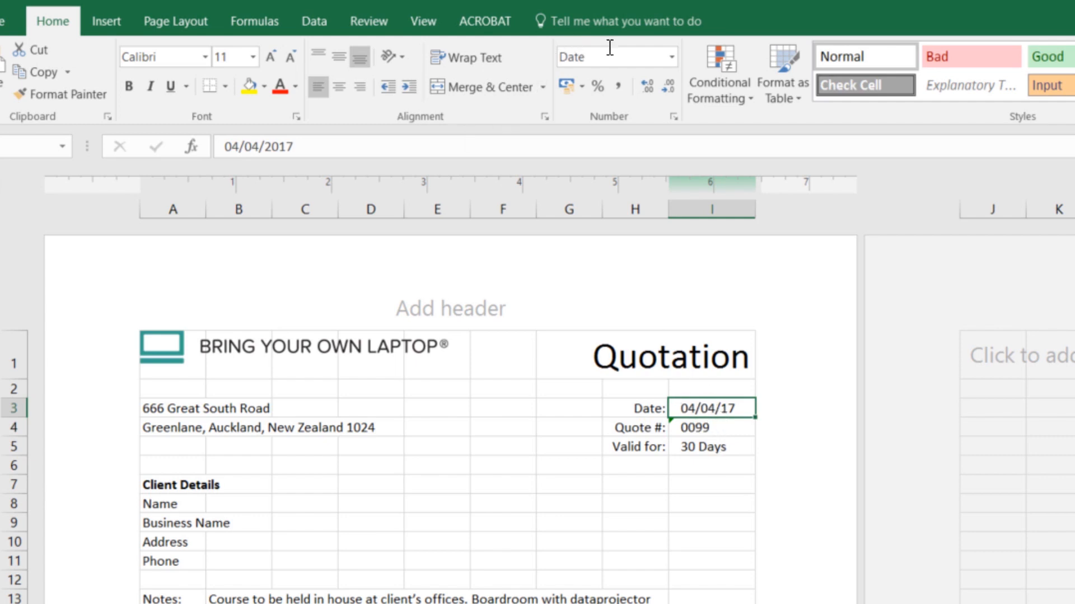
Step: Apply the Long Date format to the quotation date, and try widening column I before undoing that width change
click(672, 57)
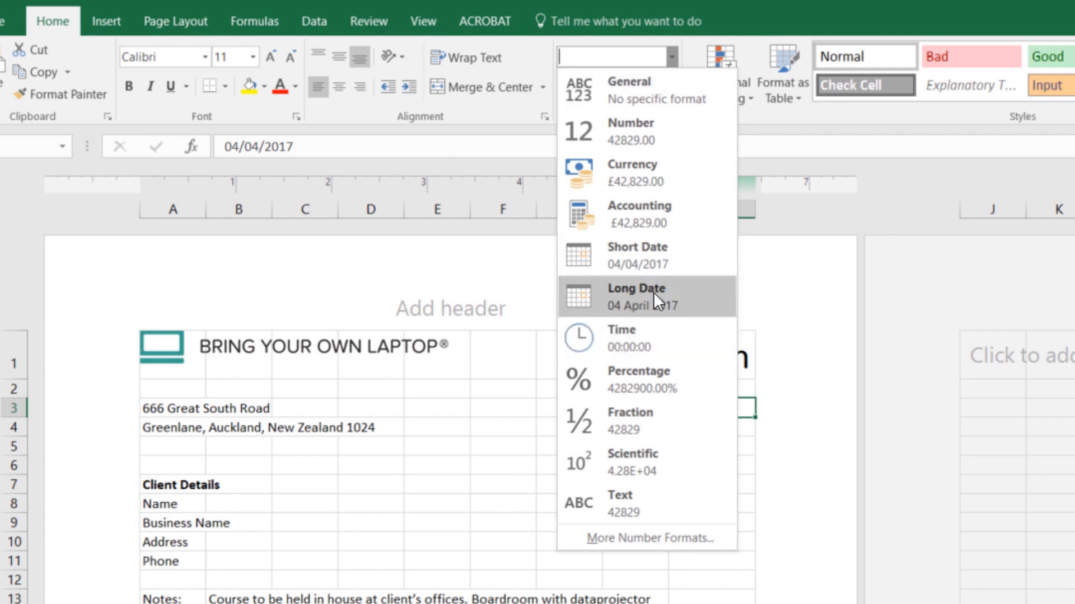
click(639, 295)
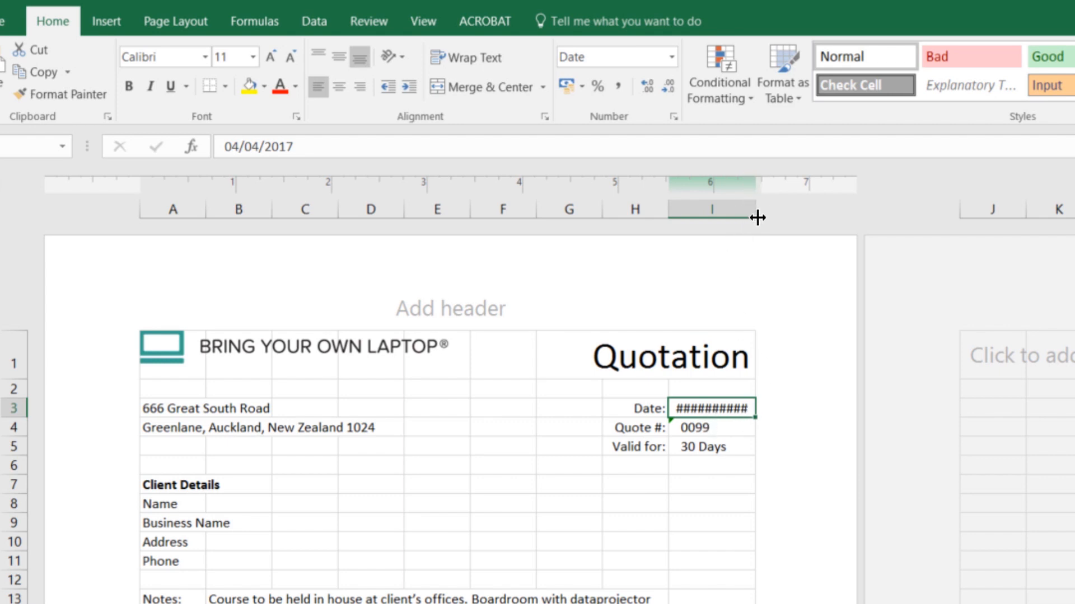
drag(755, 211, 799, 213)
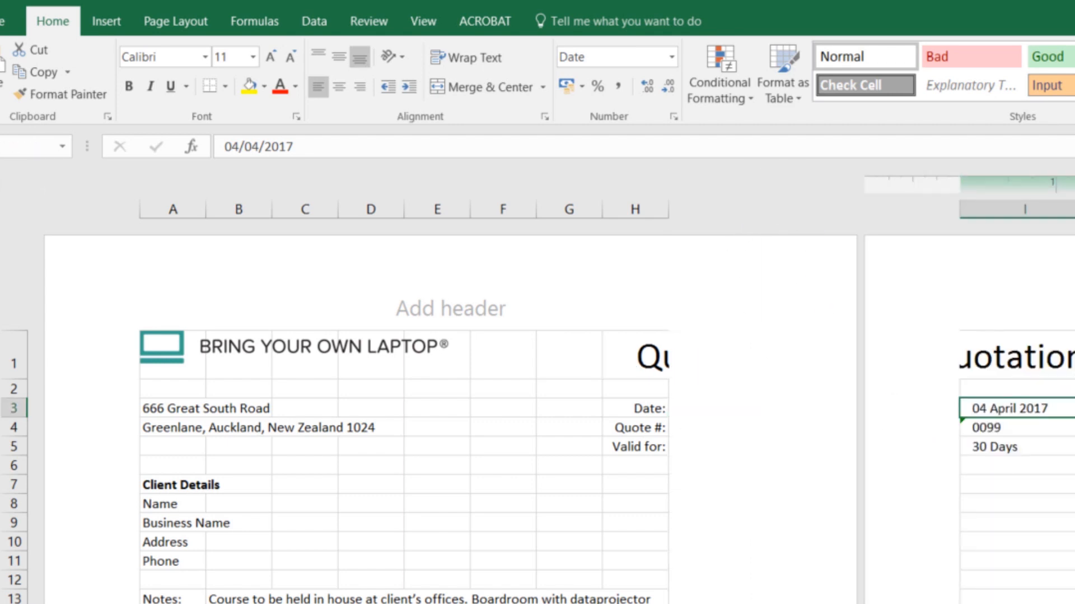
key(ctrl+z)
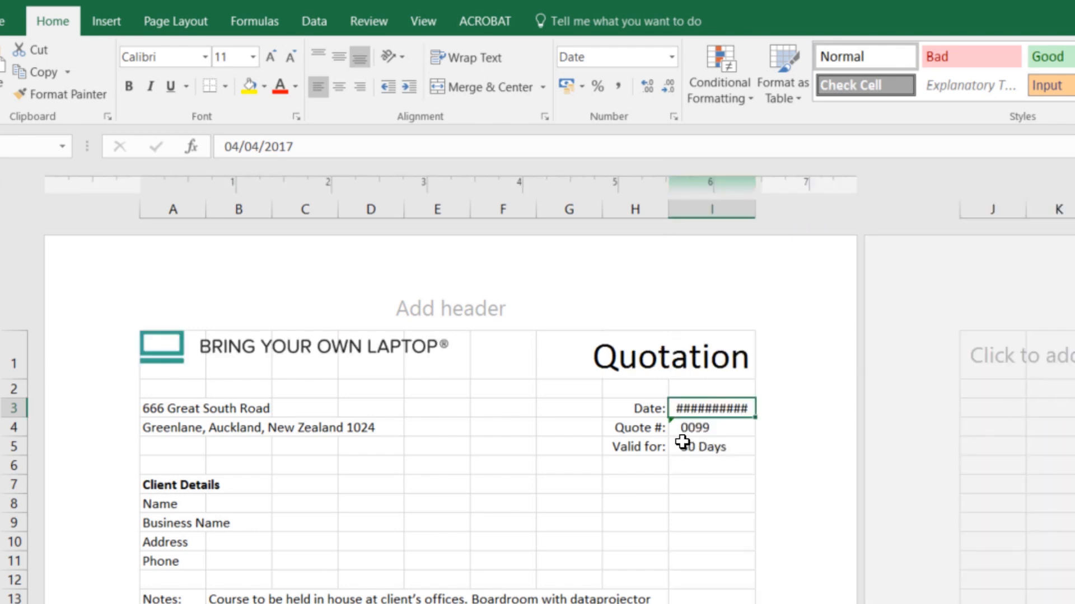
Step: Narrow column G and widen column I so the long date fits without pushing the column off the page
click(631, 393)
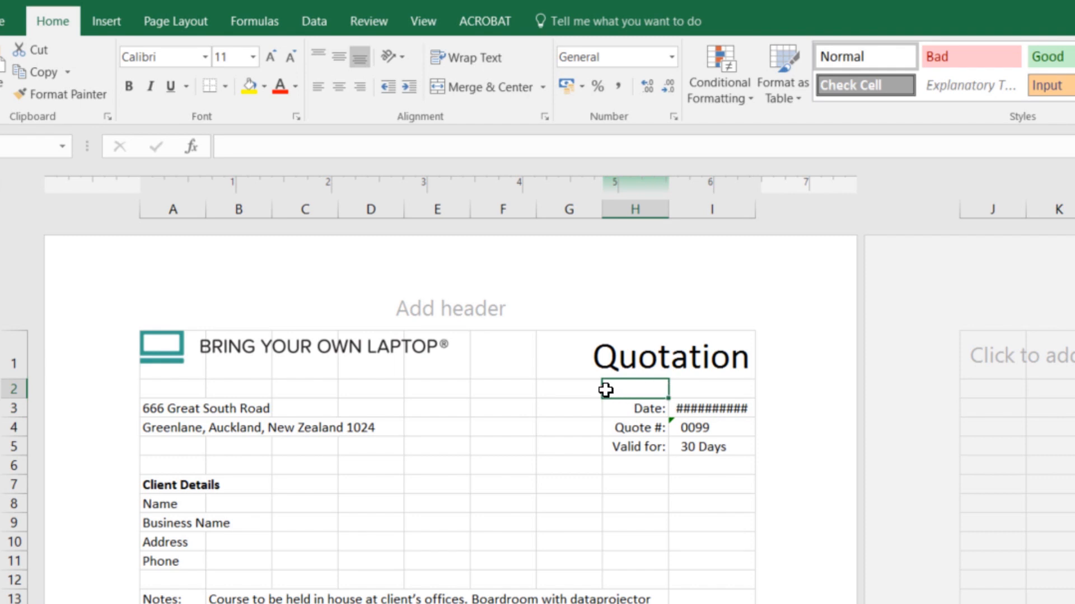
click(605, 412)
drag(600, 209, 580, 209)
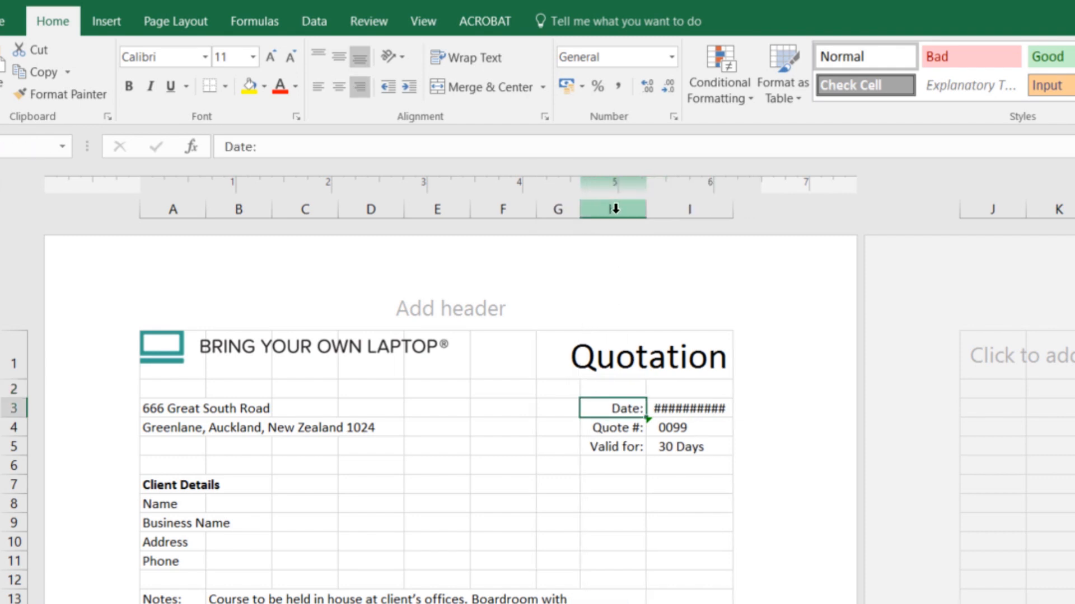
drag(728, 213, 757, 214)
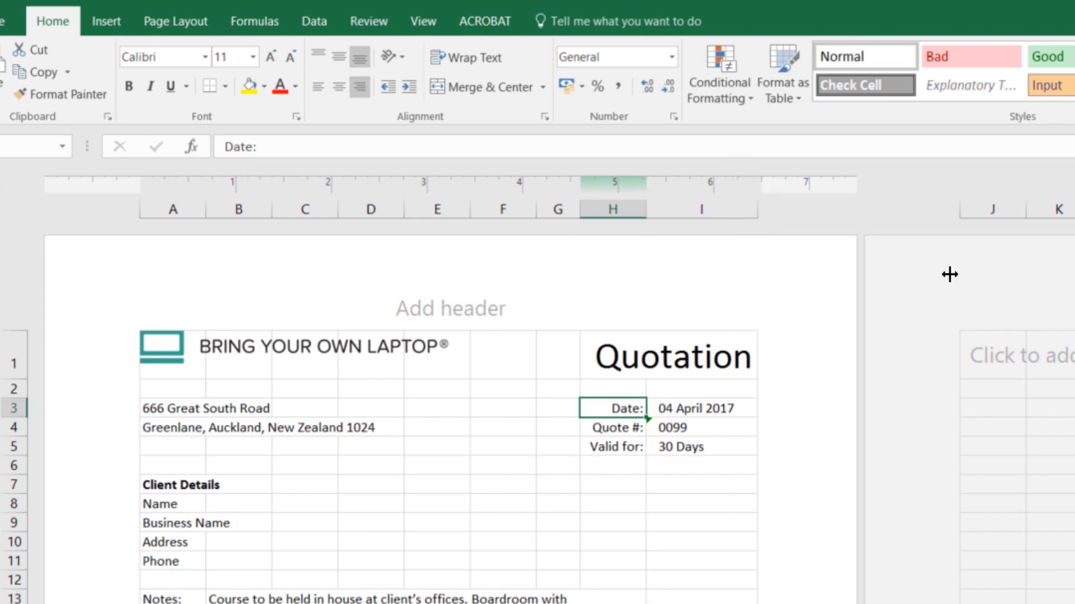
Step: Narrow columns F and G further and widen column I out to the page's right margin
click(697, 409)
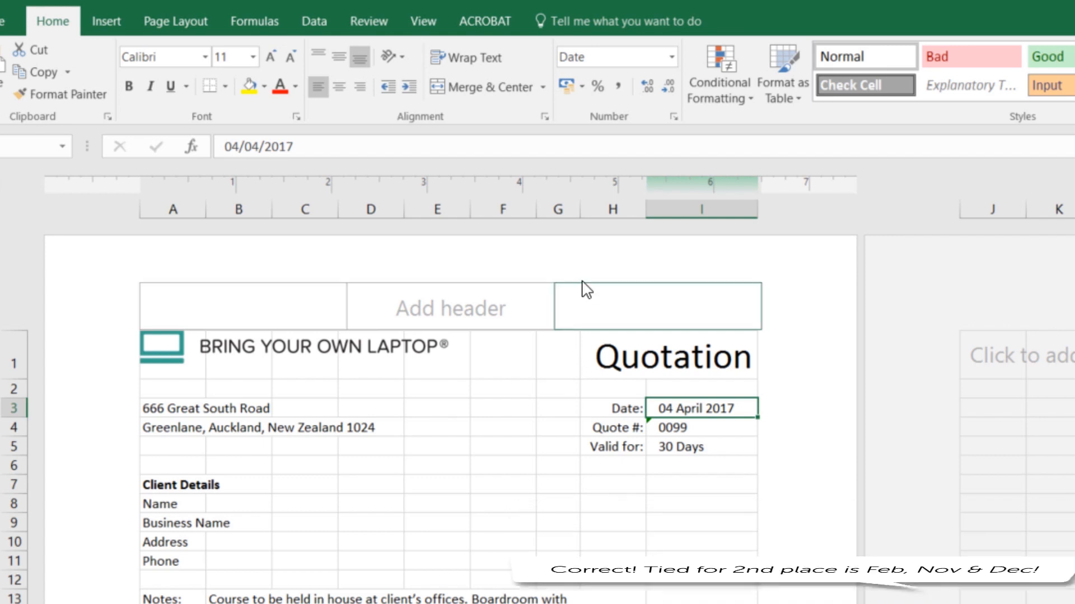
drag(580, 210, 505, 209)
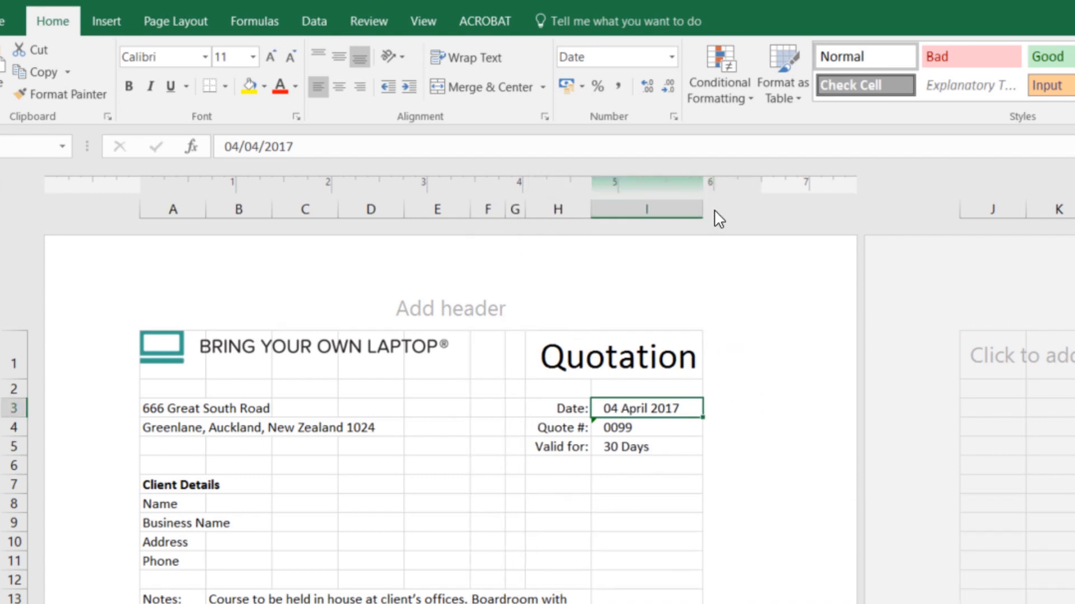
drag(701, 211, 751, 218)
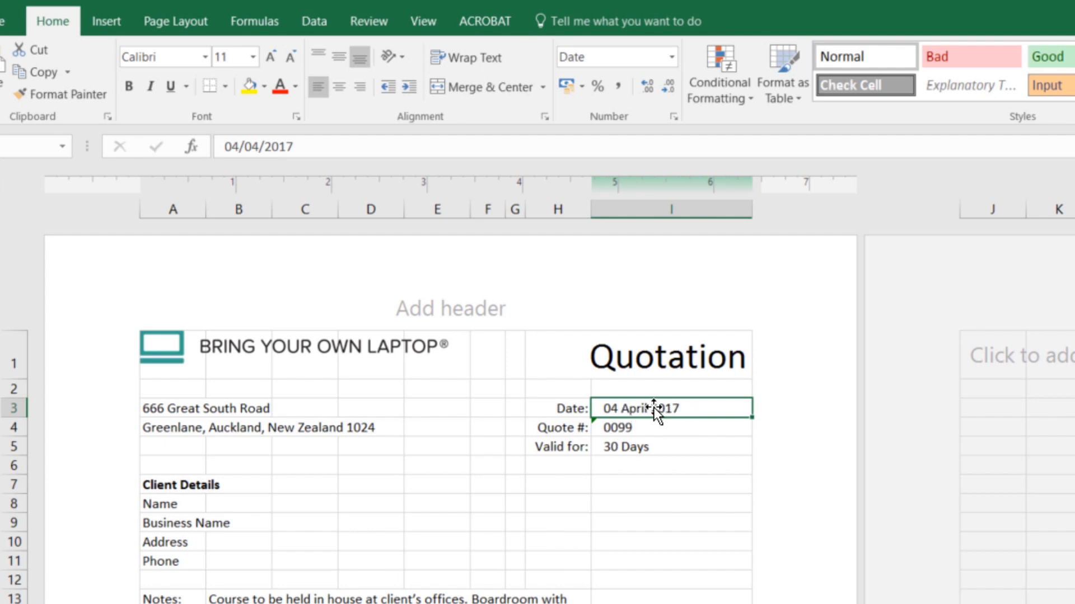
Step: Try replacing the quotation date in I3 with the TODAY function, and undo the replacement to restore the original date
key(Delete)
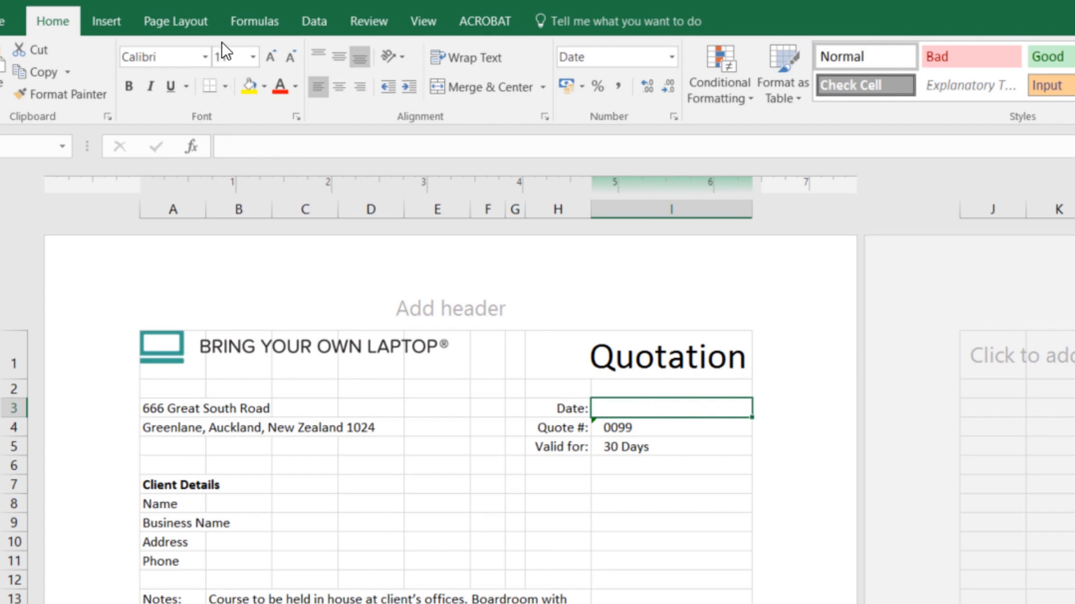
click(254, 23)
click(288, 89)
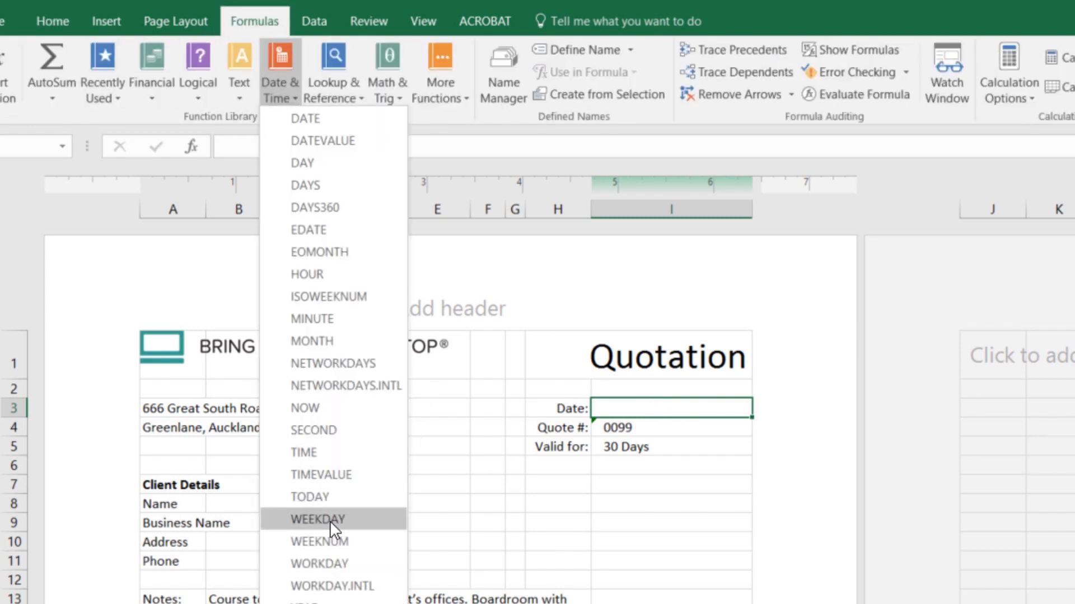
click(325, 497)
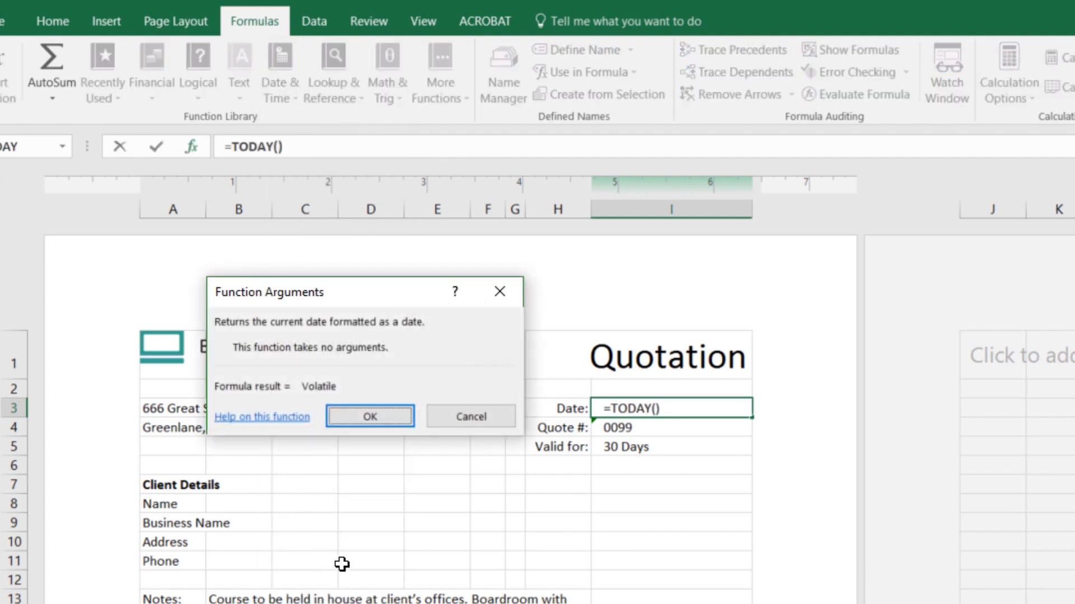
click(396, 420)
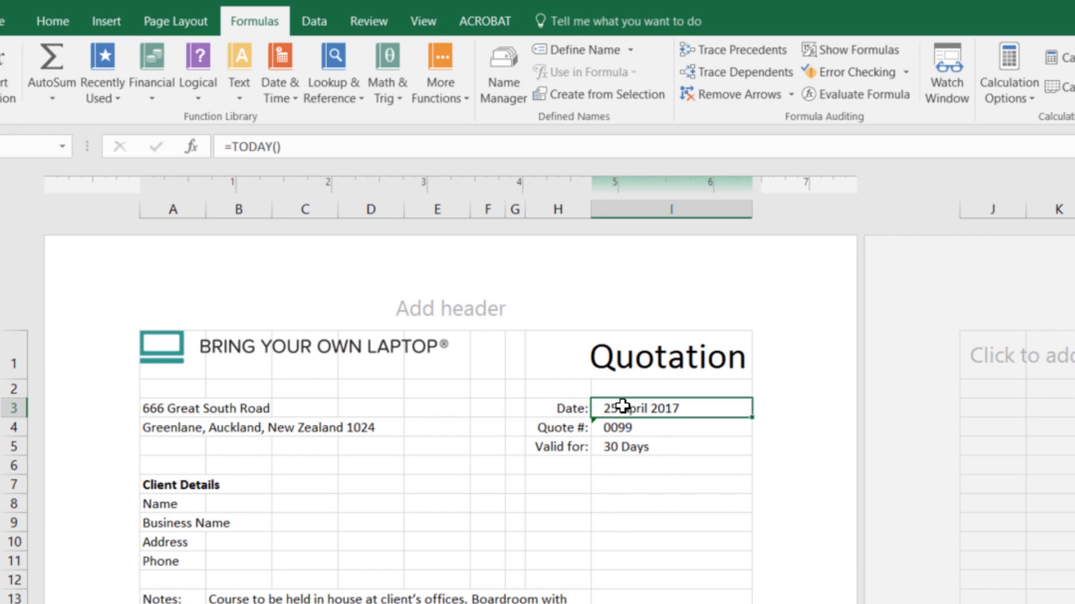
key(ctrl+z)
key(ctrl+z)
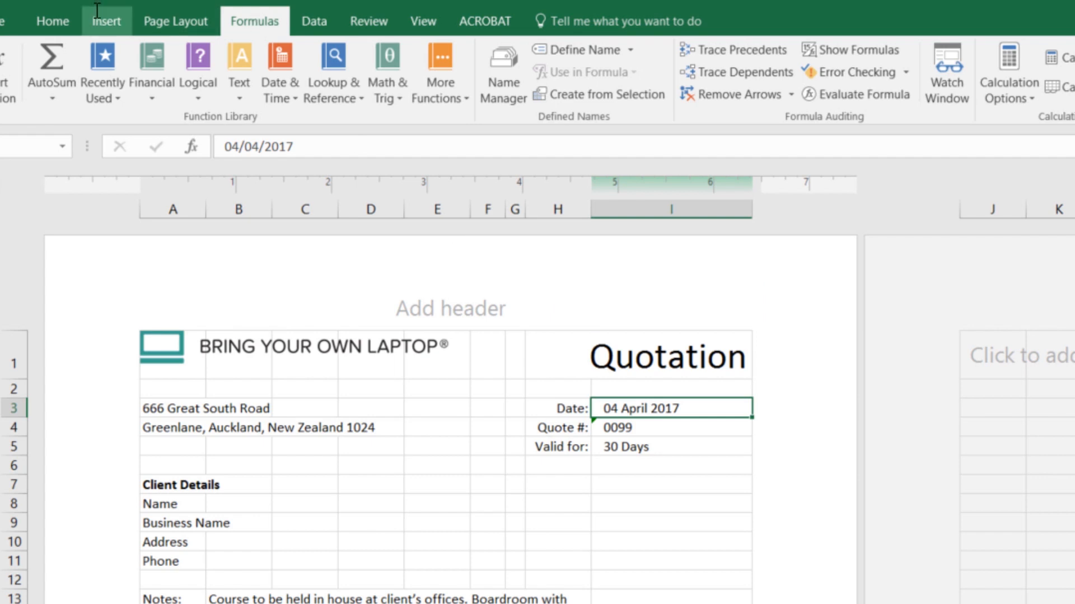
Step: Format the date cell I3 as Text and enter 14/4/2017 as the quotation date
click(53, 20)
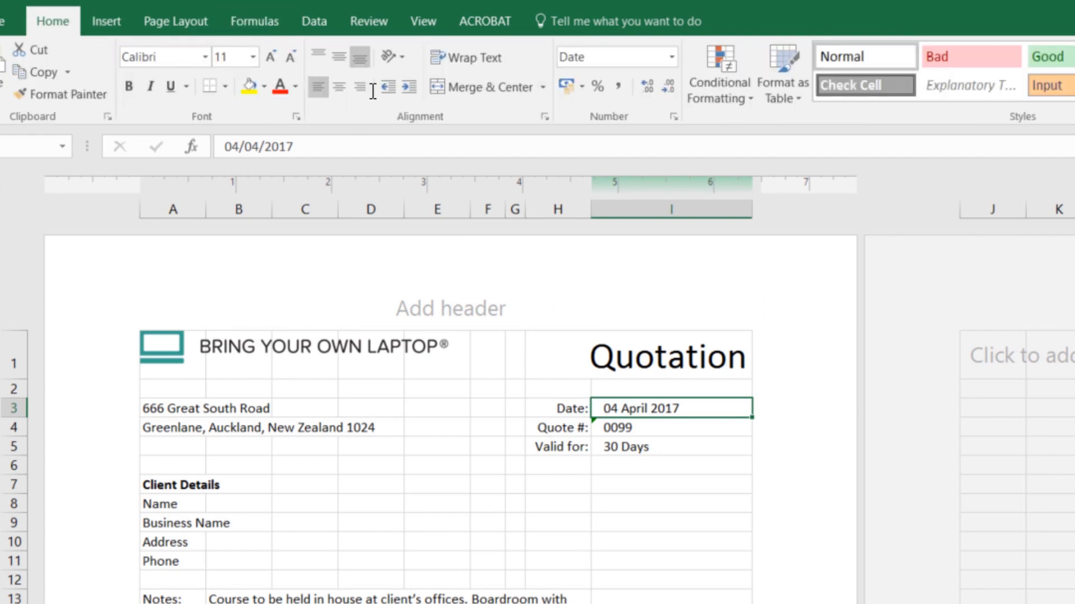
click(671, 57)
click(641, 523)
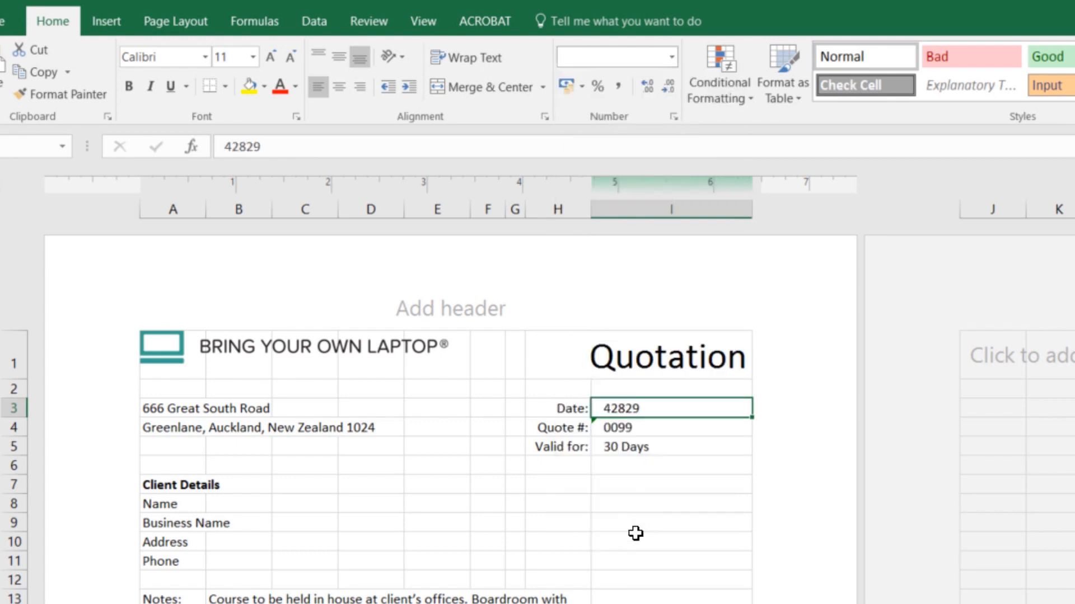
double_click(649, 415)
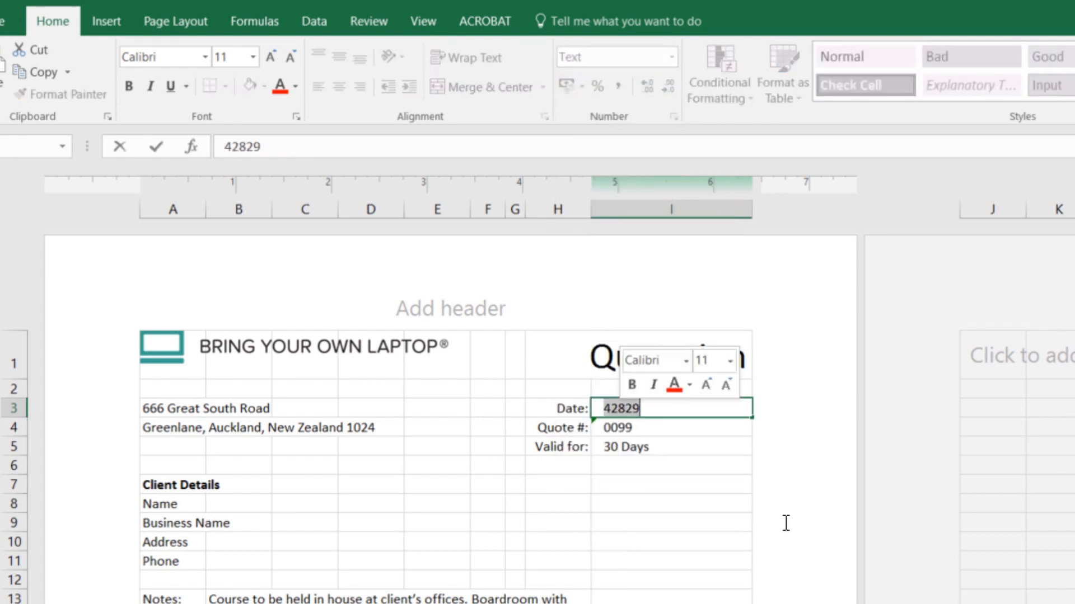
key(BackSpace)
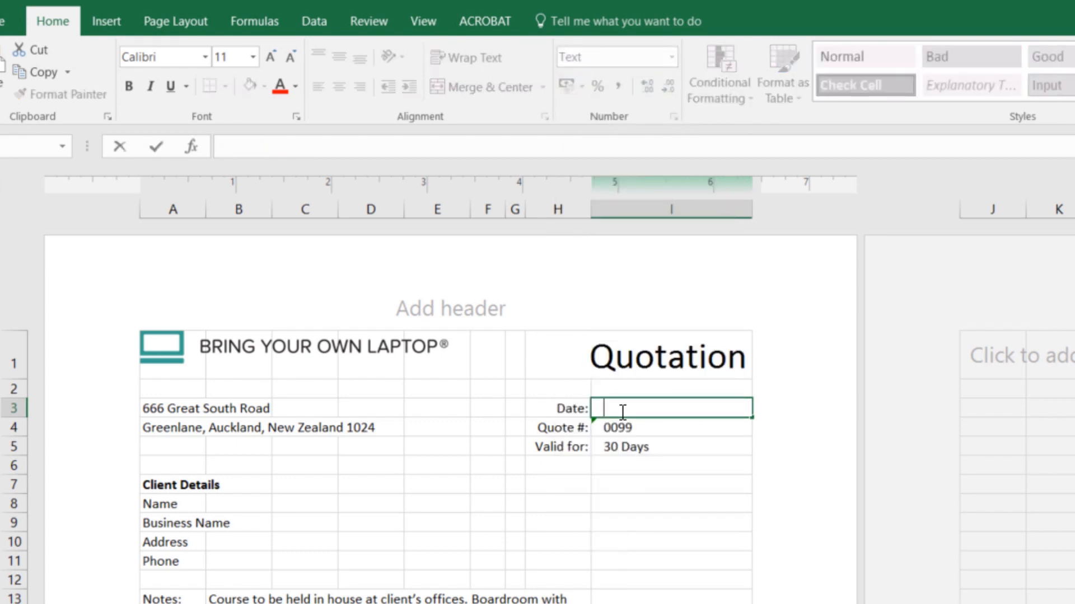
text(14/4/2017)
key(Return)
click(622, 413)
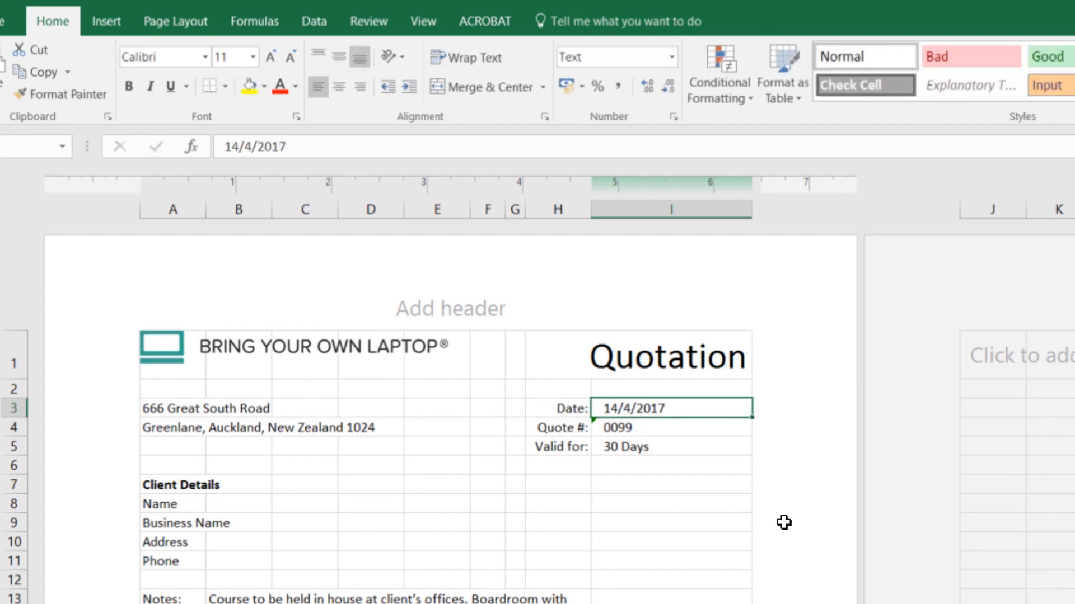